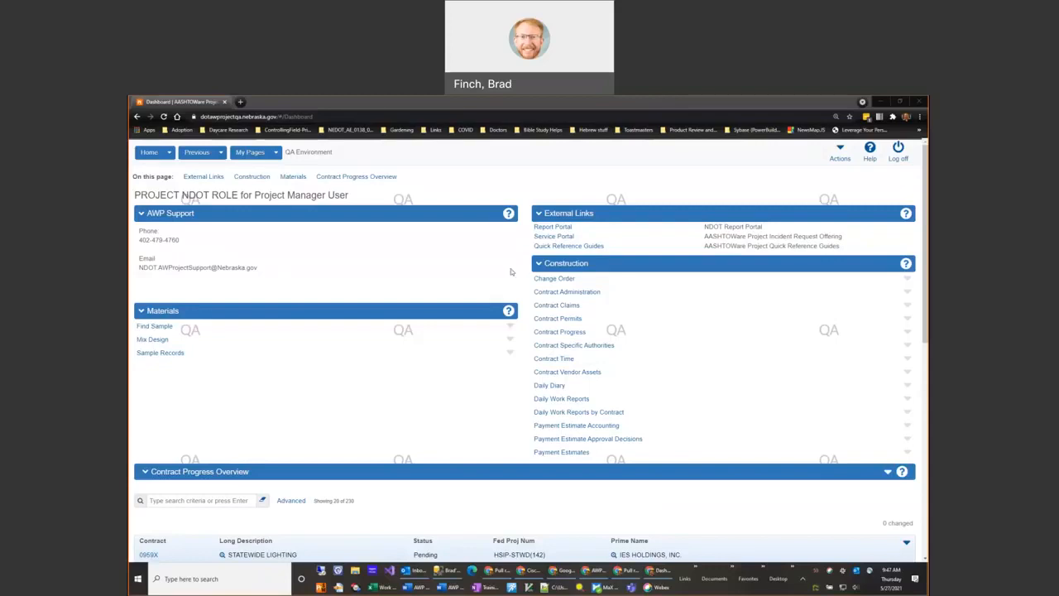
# Step: Open the categories of project AWPTRNCC 000 under contract AWTRNCC in Contract Administration and collapse the 0010 grading category
pyautogui.click(592, 295)
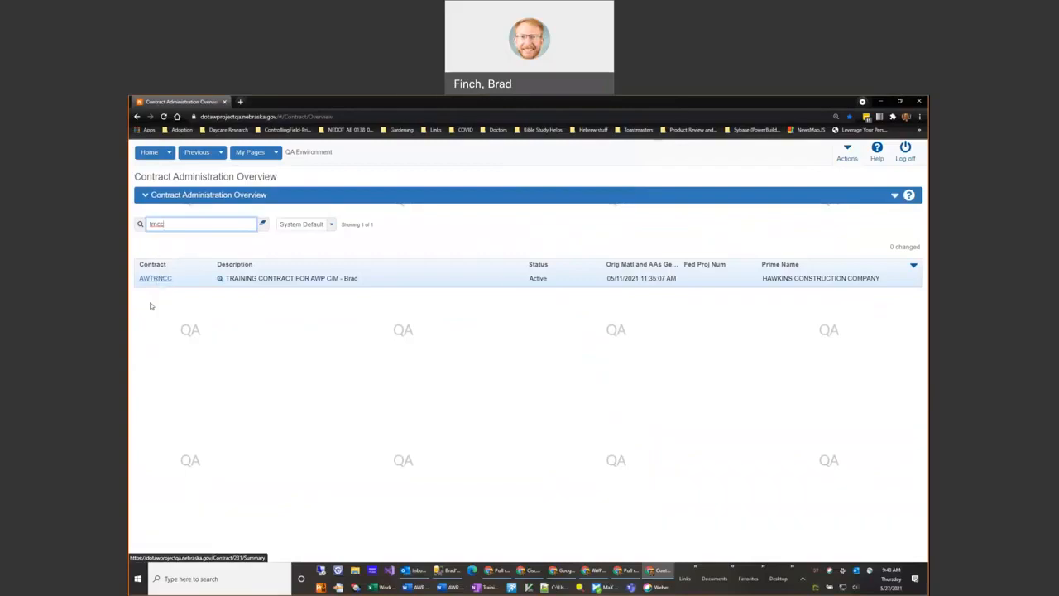
pyautogui.click(160, 278)
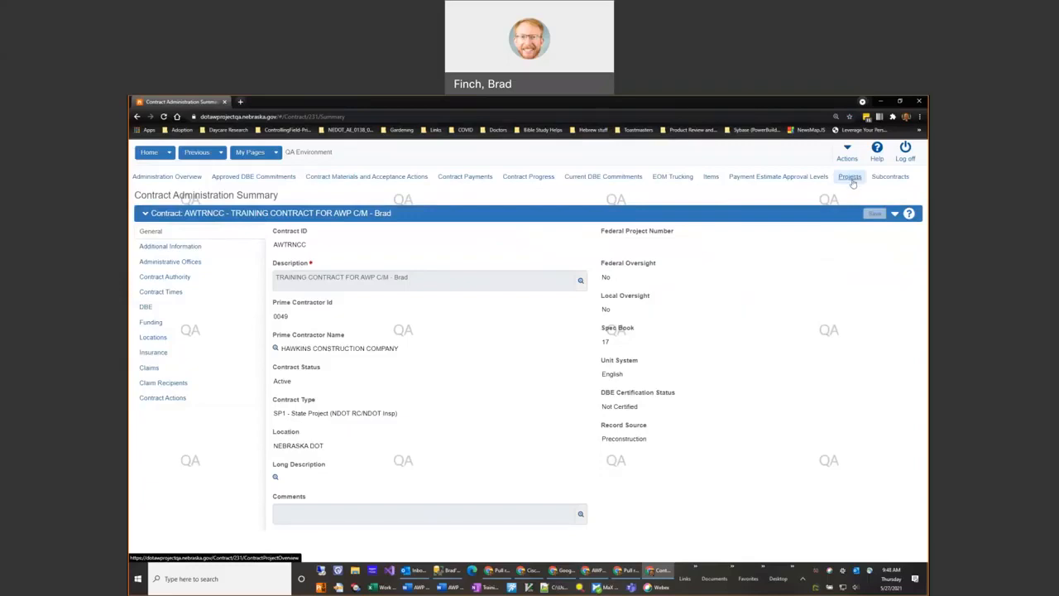
pyautogui.click(850, 177)
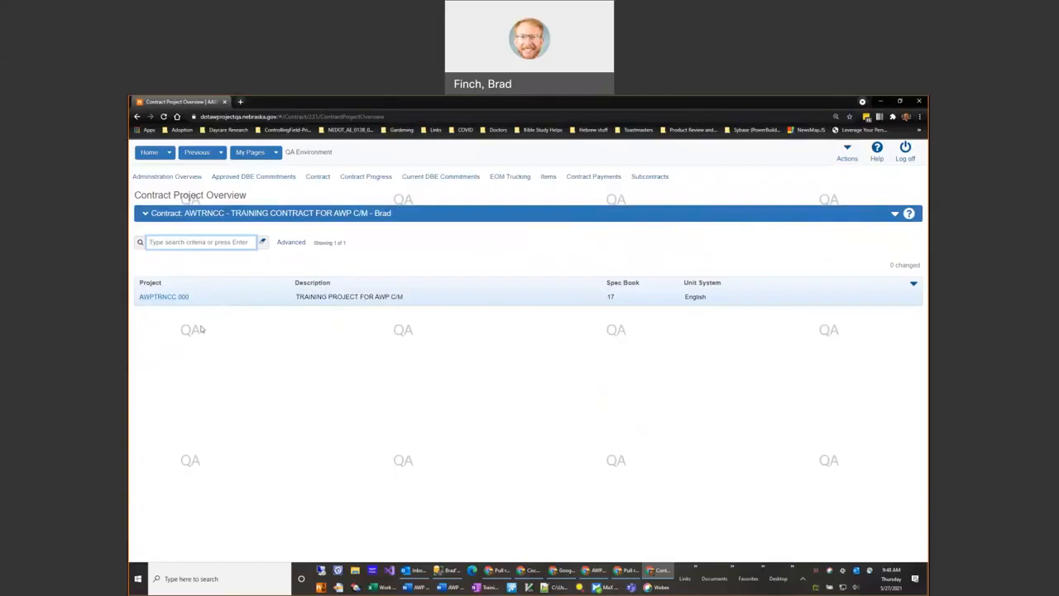
pyautogui.click(156, 298)
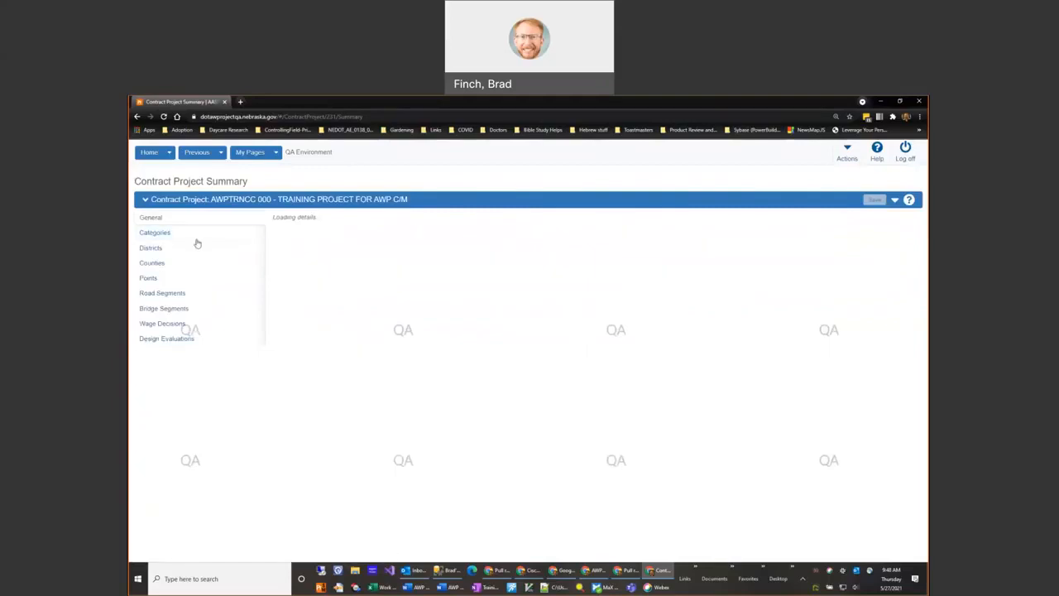
pyautogui.click(162, 233)
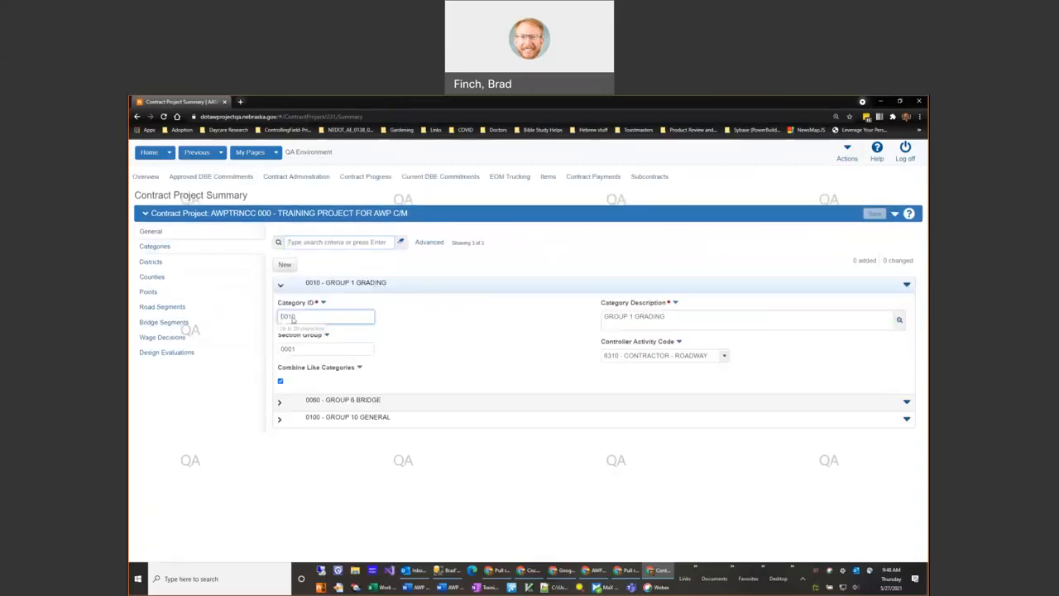
pyautogui.click(281, 287)
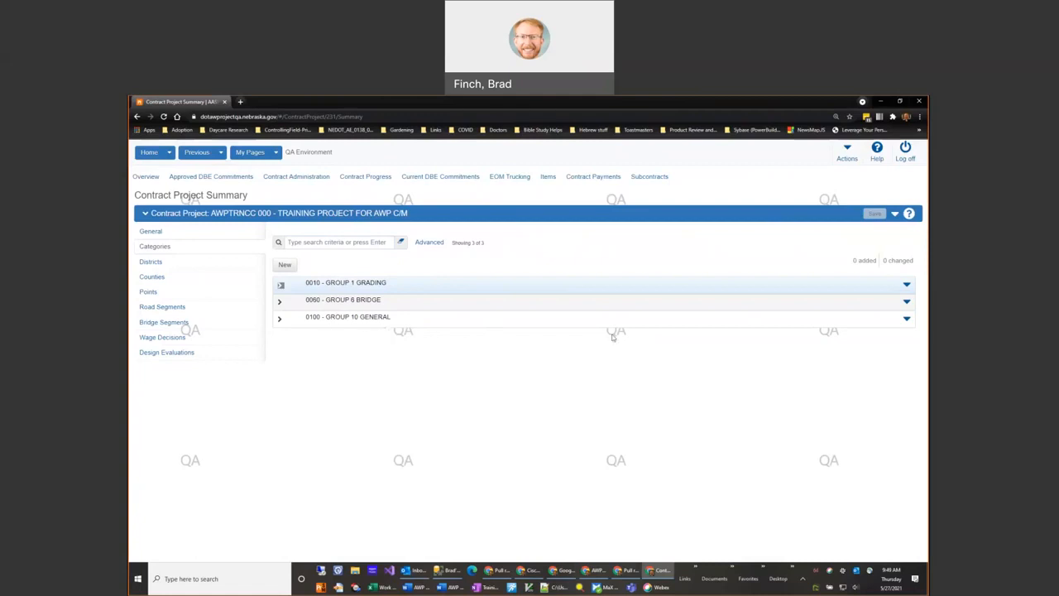
# Step: Duplicate the 0100 GROUP 10 GENERAL category and set the copy's Category ID to 0101
pyautogui.click(907, 319)
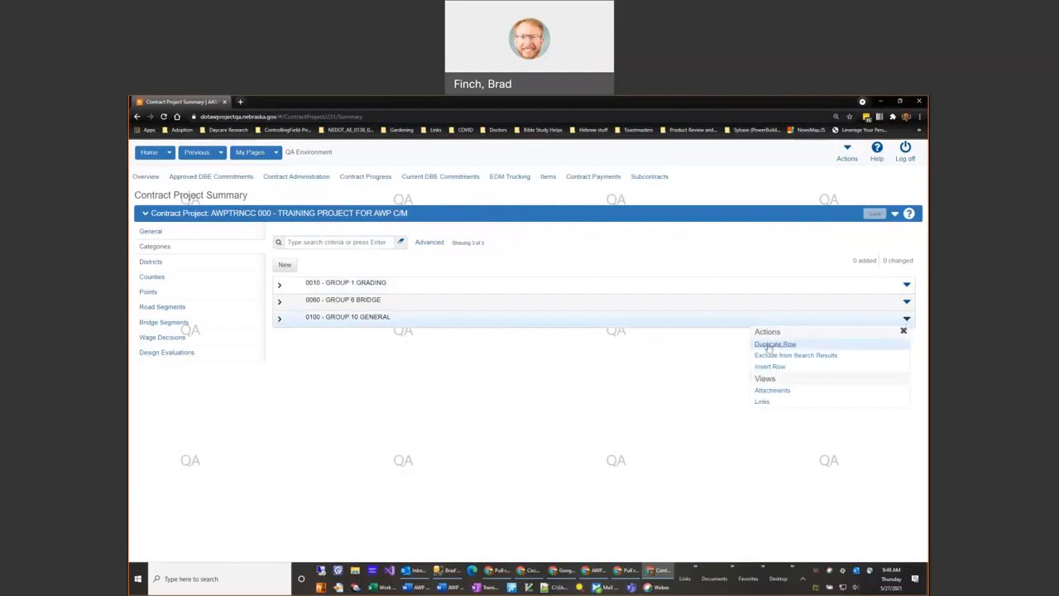
pyautogui.click(769, 345)
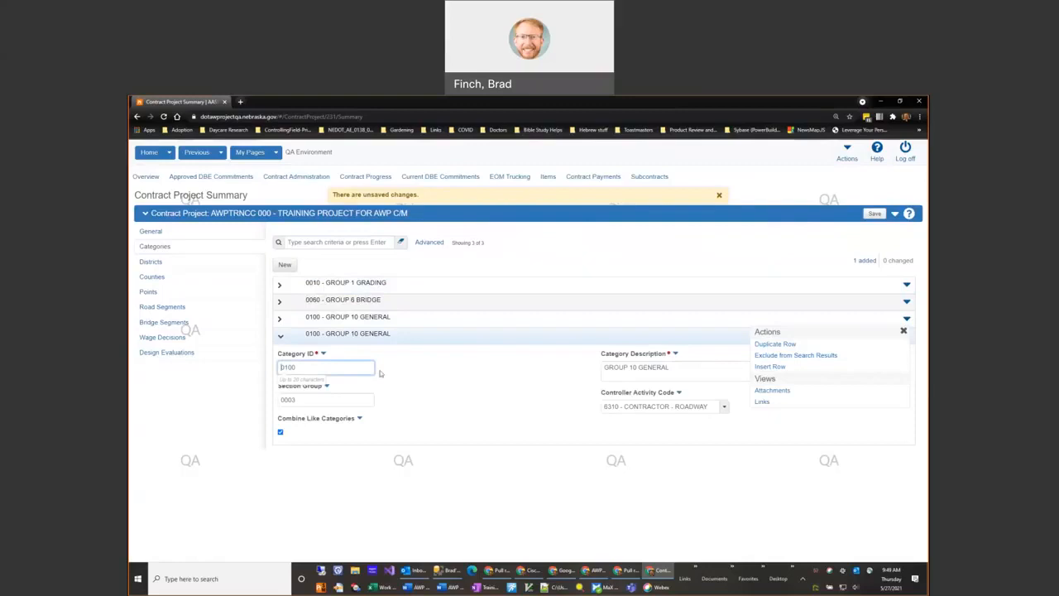
pyautogui.click(437, 370)
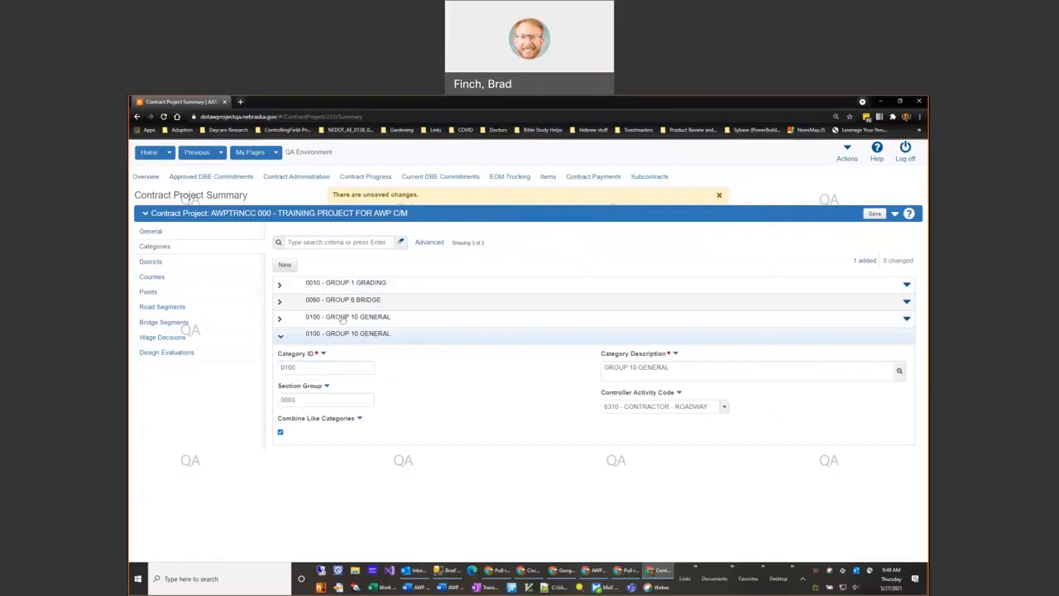
pyautogui.click(308, 368)
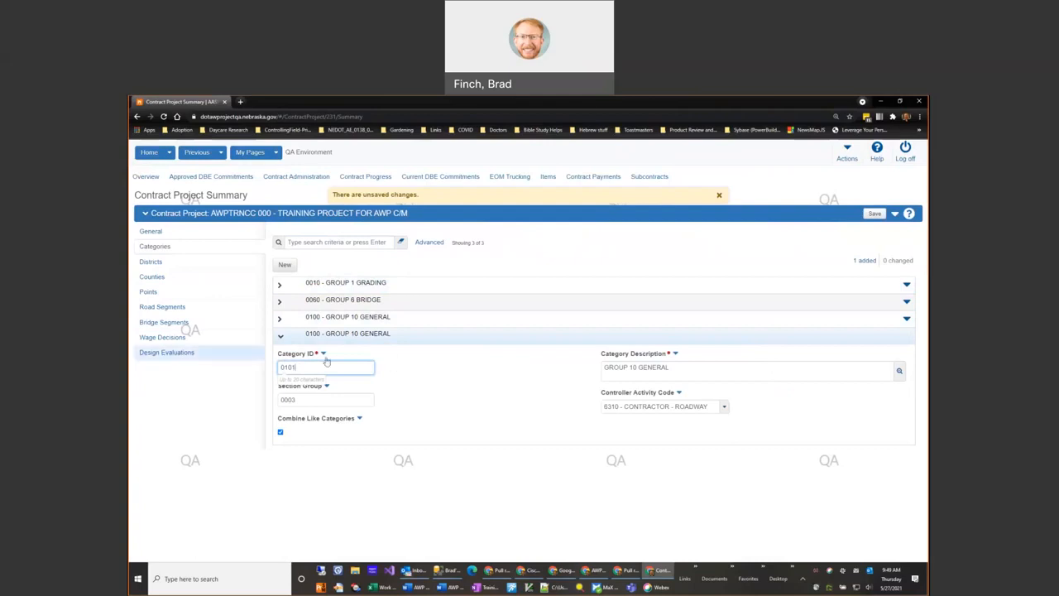
pyautogui.click(406, 411)
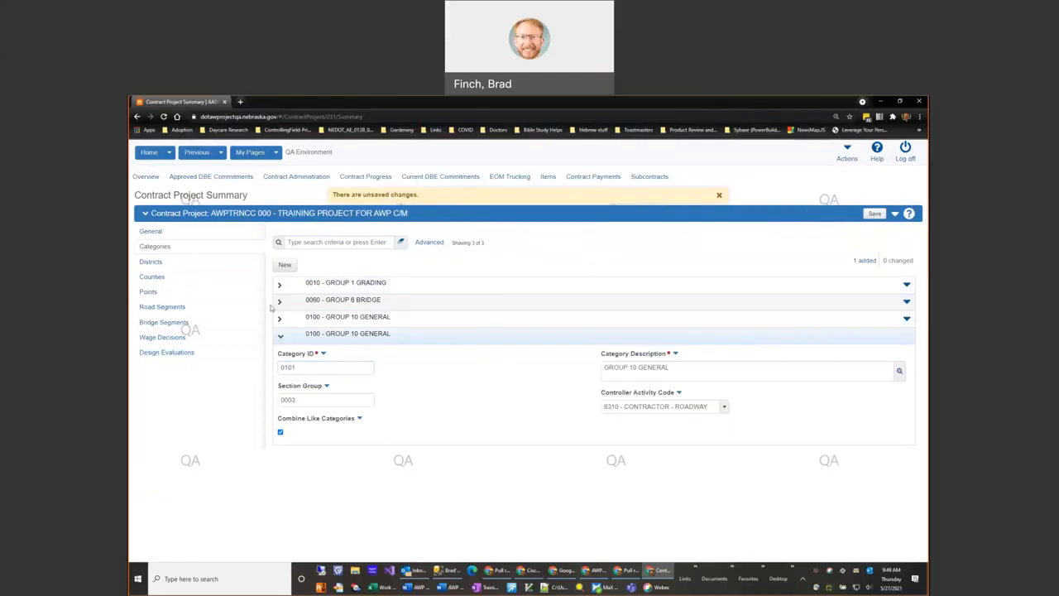
pyautogui.click(281, 320)
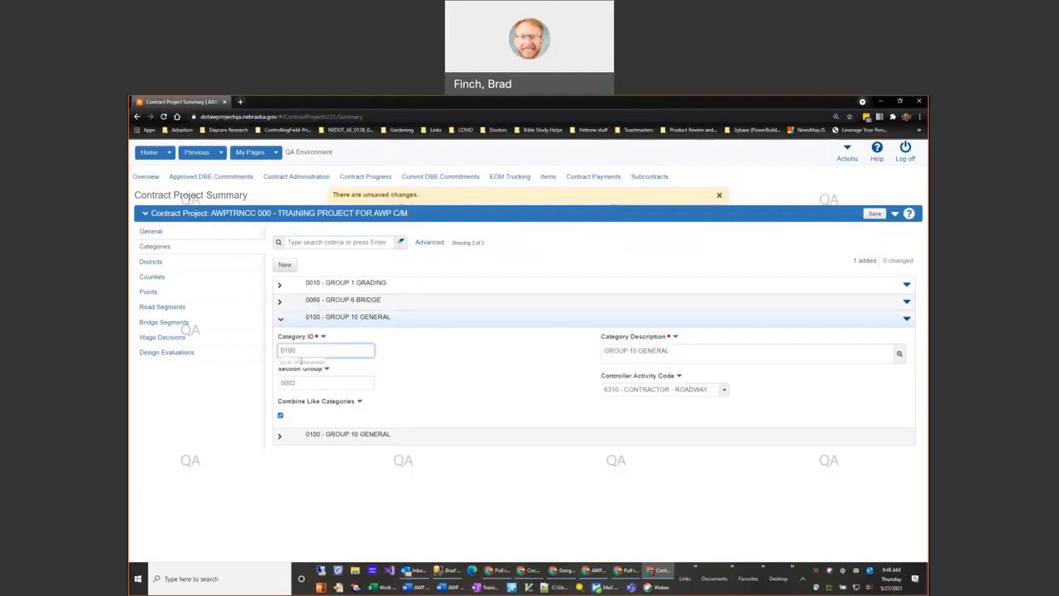
pyautogui.click(280, 437)
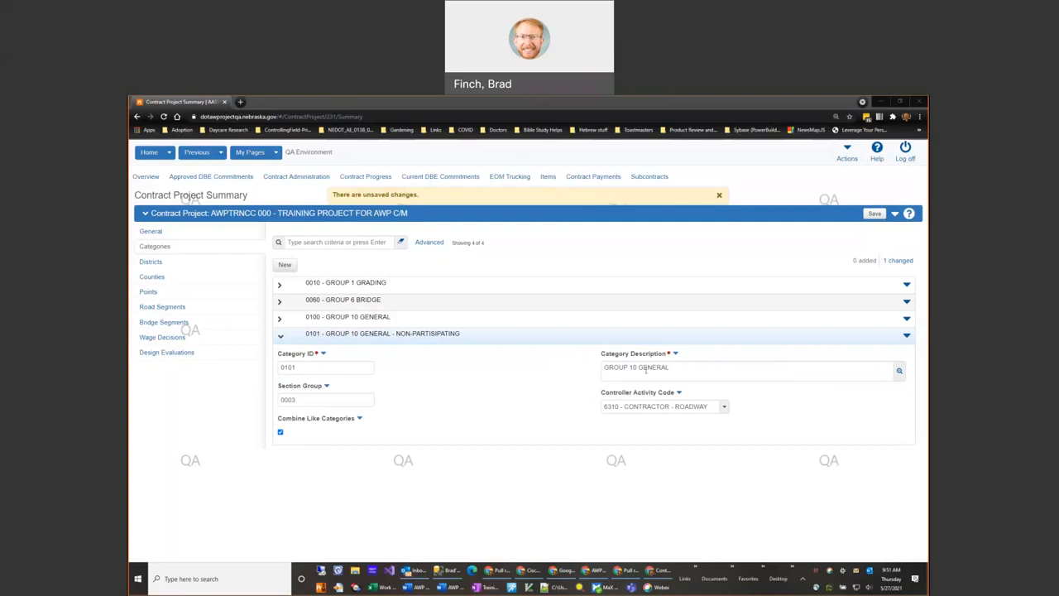
# Step: Set the description of category 0101 to "GROUP 10 GENERAL - NON-PARTICIPATING" and save the project
pyautogui.click(694, 368)
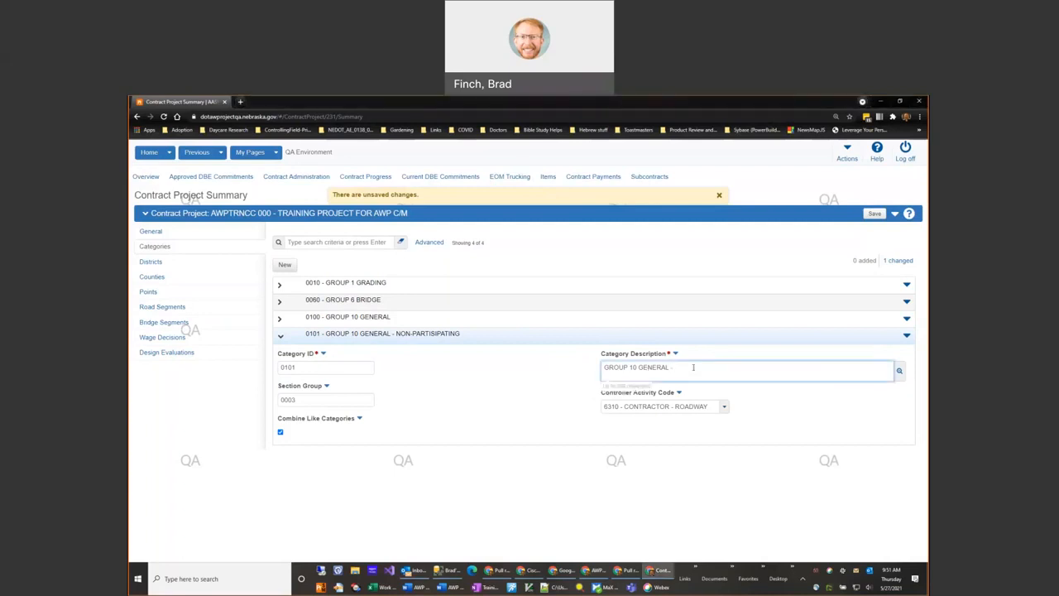
pyautogui.write('- NON-Participating')
pyautogui.doubleClick(705, 365)
pyautogui.write('P')
pyautogui.write('ART')
pyautogui.write('IS')
pyautogui.write('IPA')
pyautogui.write('TING')
pyautogui.click(706, 365)
pyautogui.press('BackSpace')
pyautogui.write('C')
pyautogui.click(875, 215)
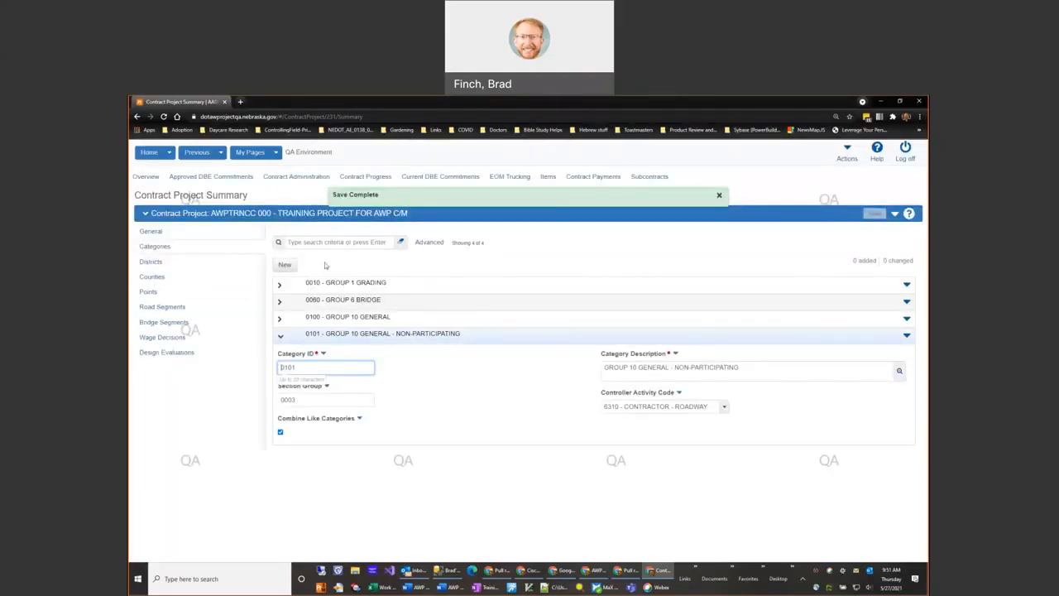
# Step: Add a new contract category with Category ID 0040 and Section Group 0001
pyautogui.click(285, 266)
pyautogui.click(304, 380)
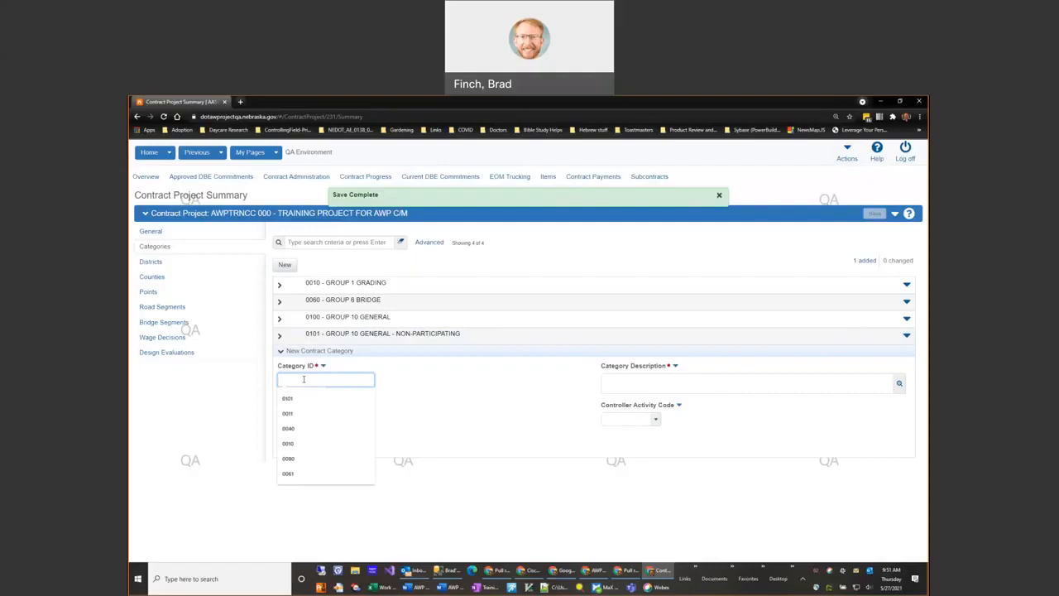
pyautogui.write('0040')
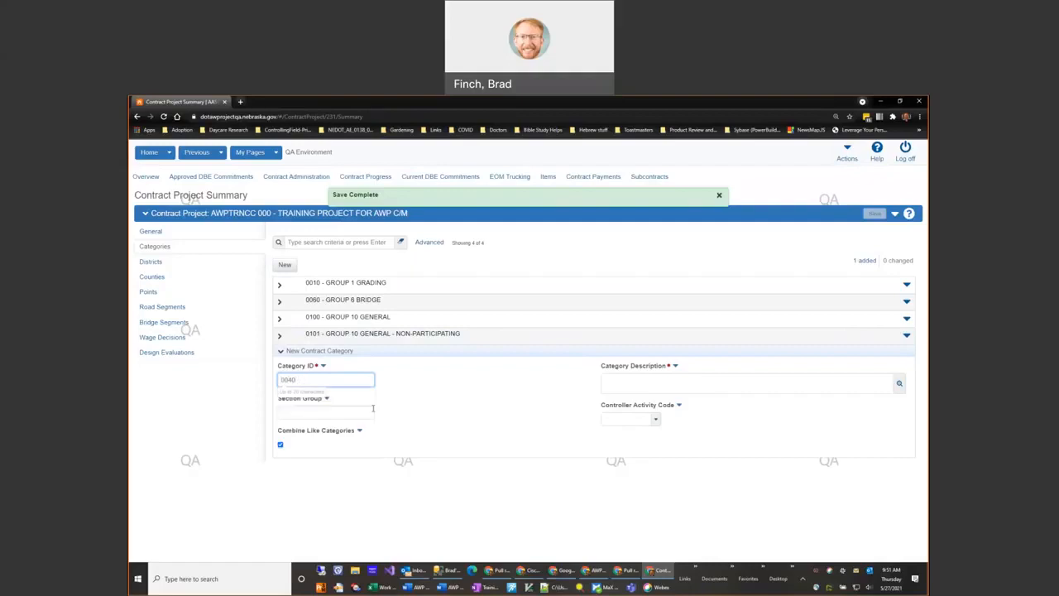
pyautogui.click(372, 412)
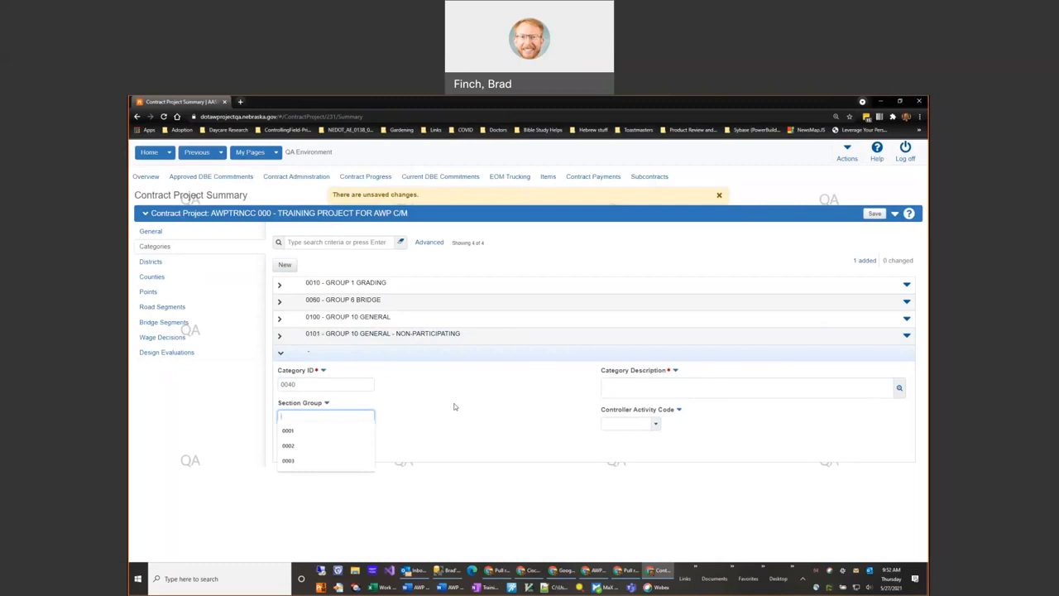
pyautogui.write('0001')
# Step: Describe the new category as "GROUP 40 CULVERTS" with controller activity code 6310 - CONTRACTOR - ROADWAY, and save it
pyautogui.click(647, 390)
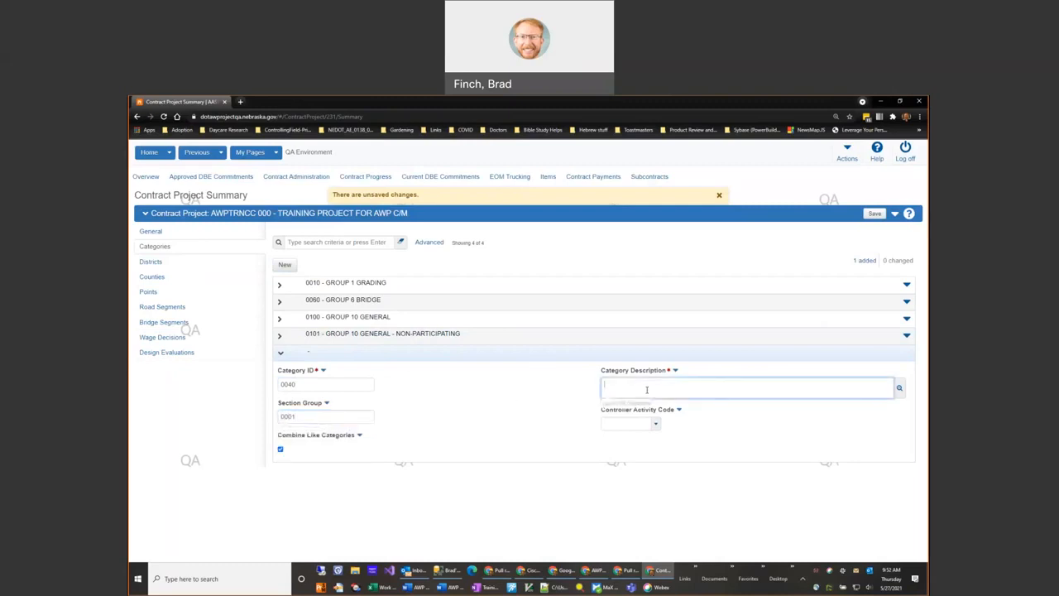
pyautogui.write('GROUP 40 CULVERTS')
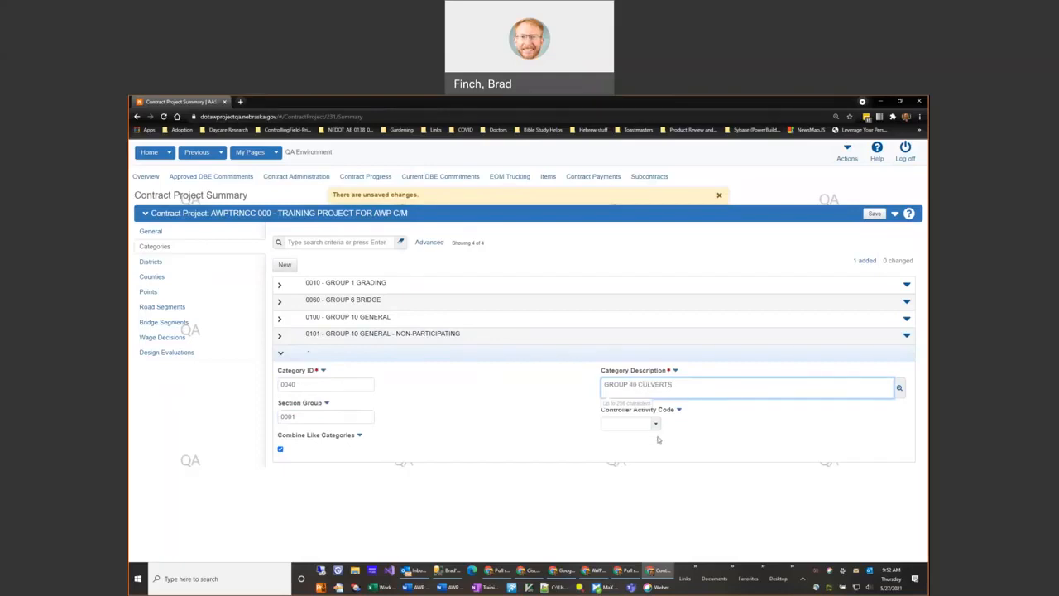
pyautogui.click(656, 425)
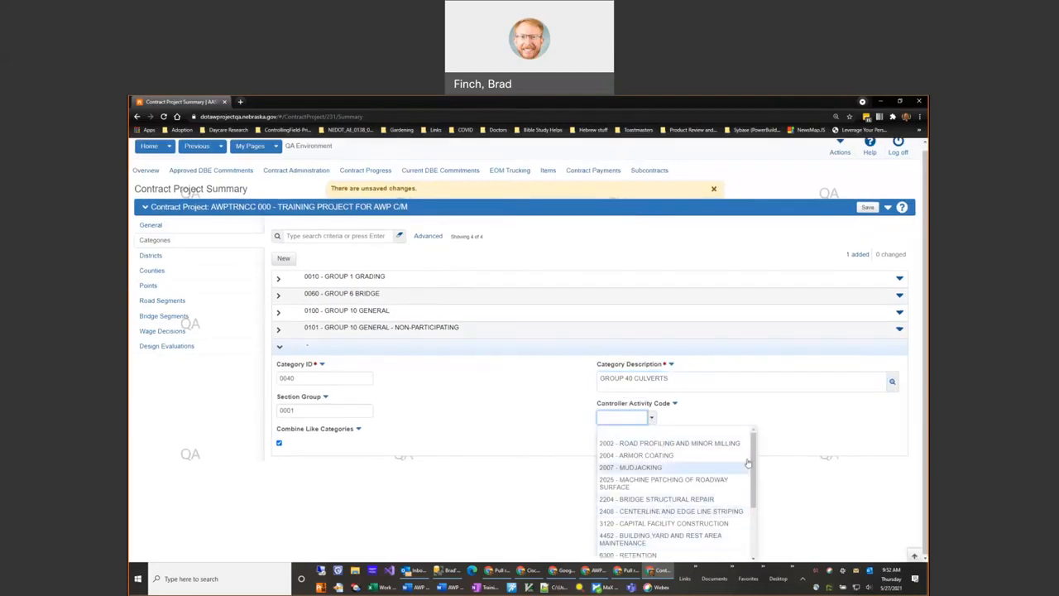
pyautogui.moveTo(755, 459); pyautogui.dragTo(756, 519)
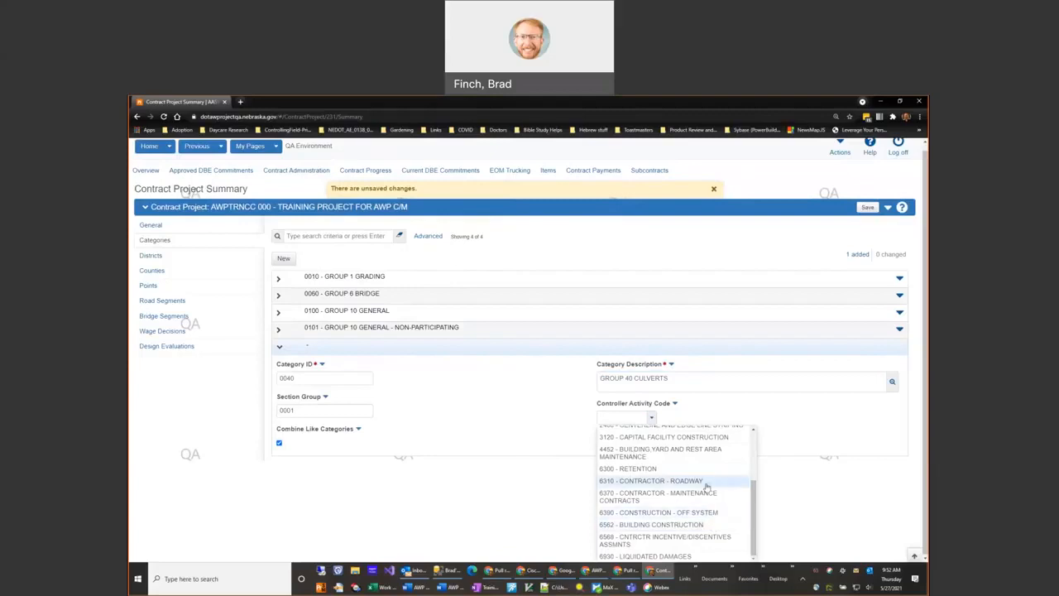
pyautogui.click(703, 481)
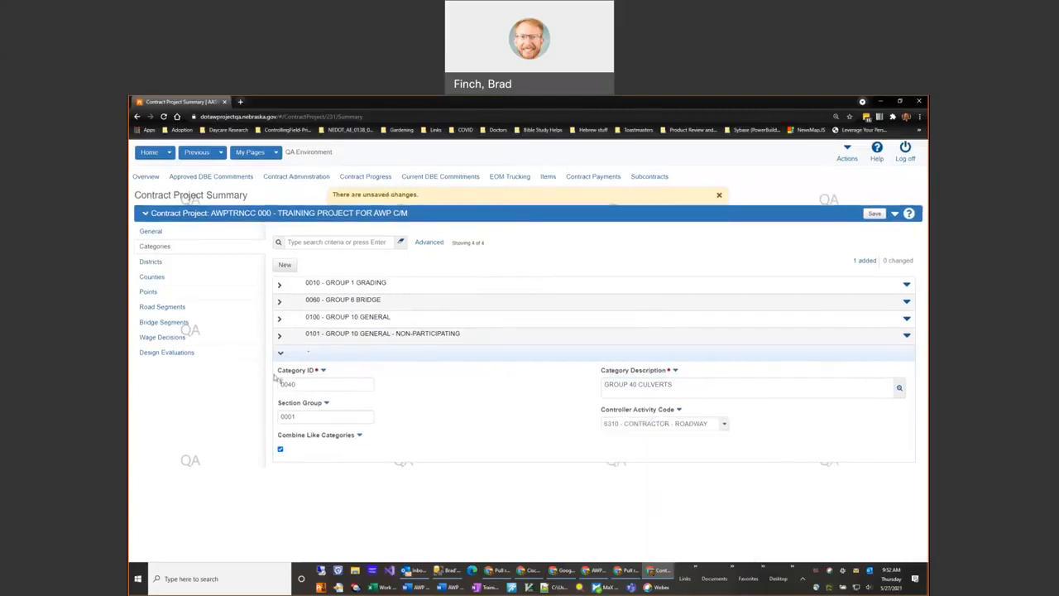
pyautogui.click(875, 214)
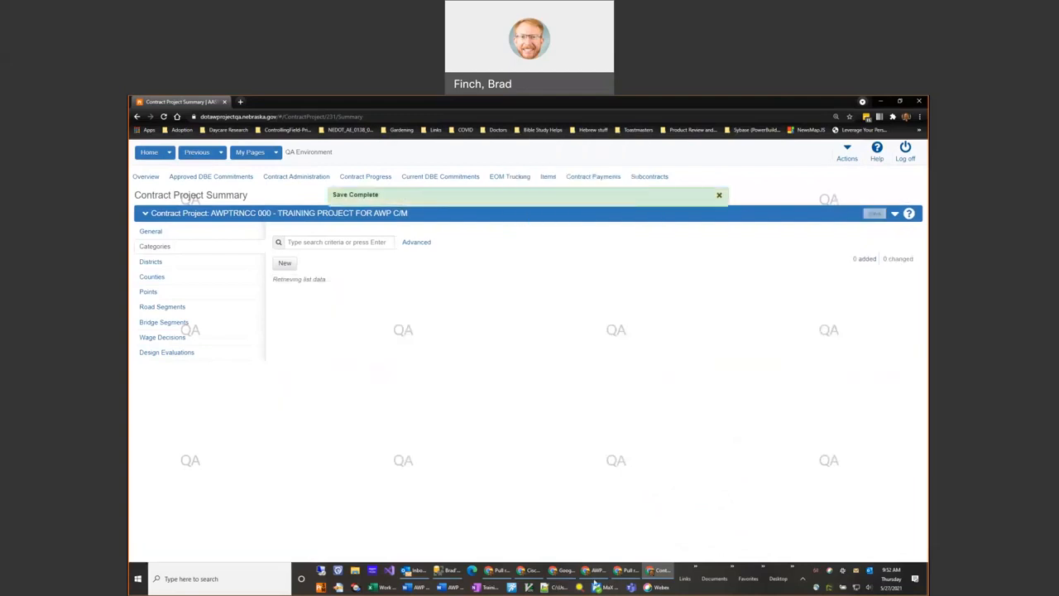